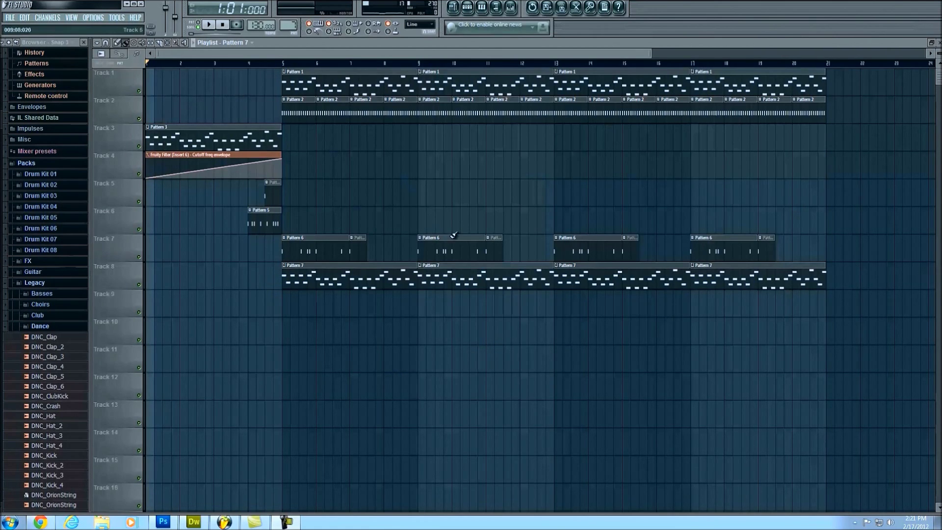
Play the song through once, then start exporting it as an MP3 file
click(209, 26)
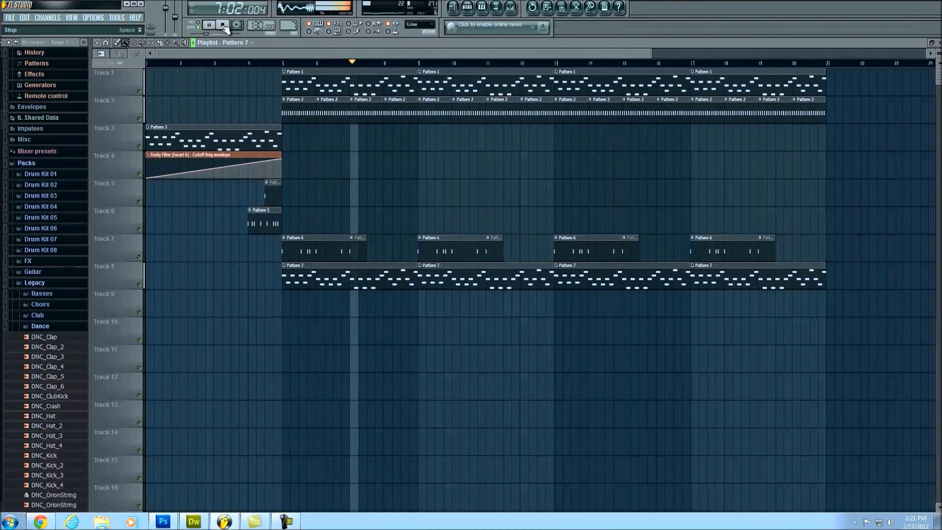
click(223, 25)
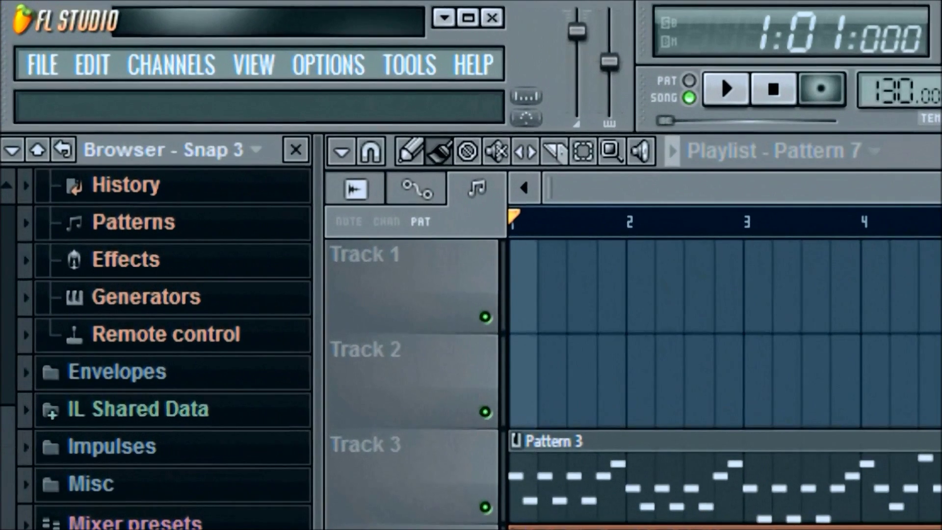
scroll(28, 54, up, 3)
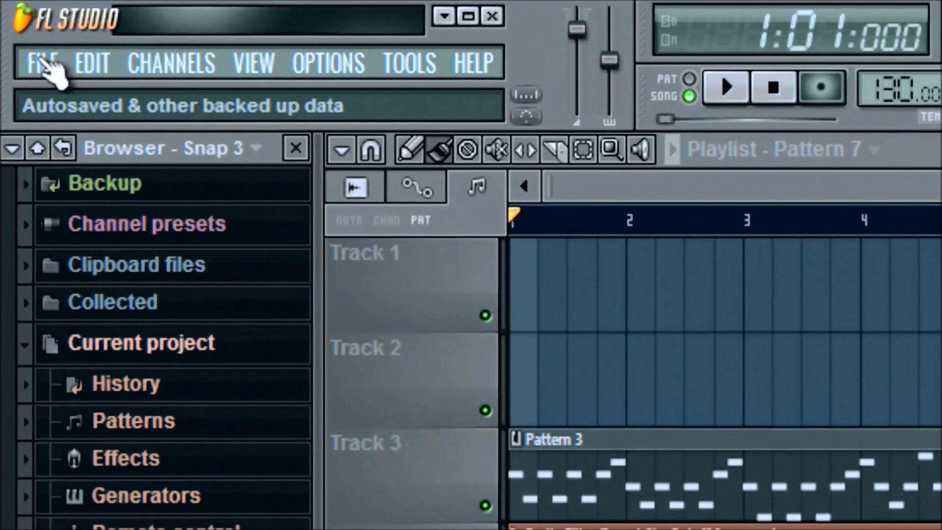
click(40, 64)
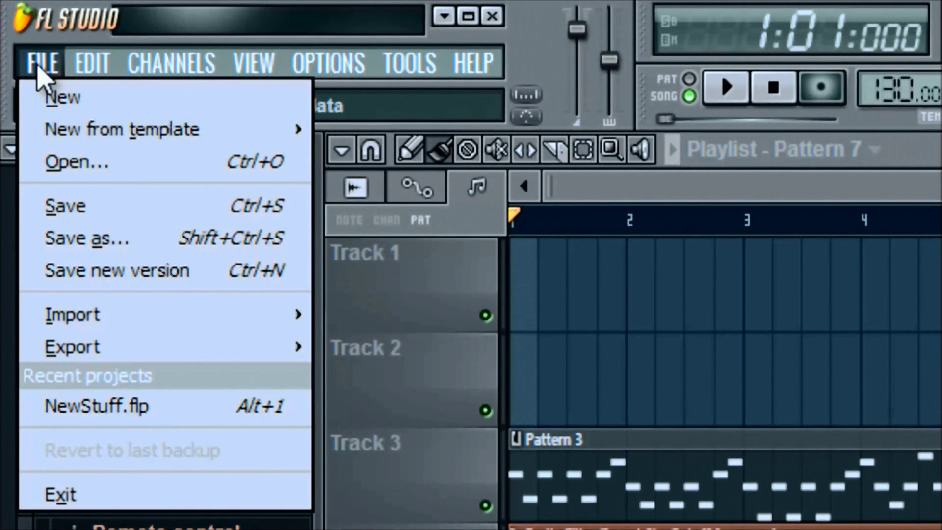
mouse_move(134, 362)
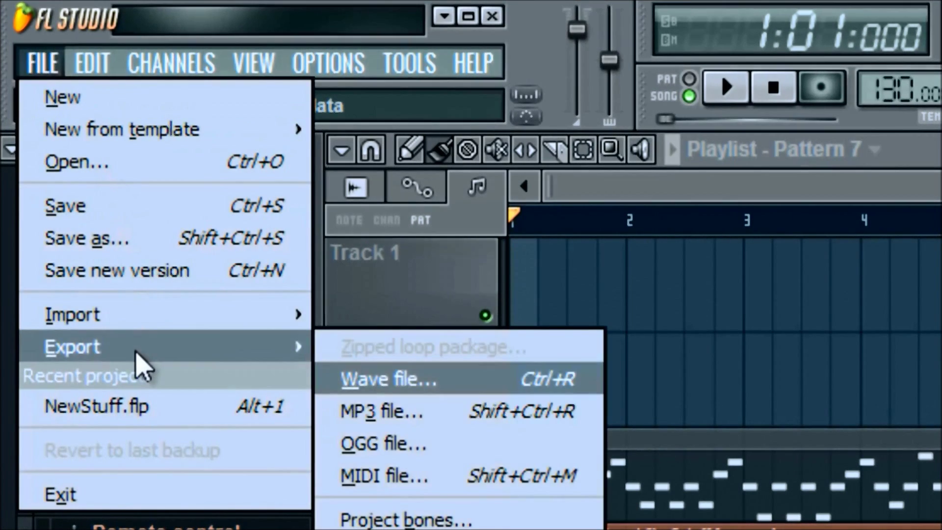
click(457, 417)
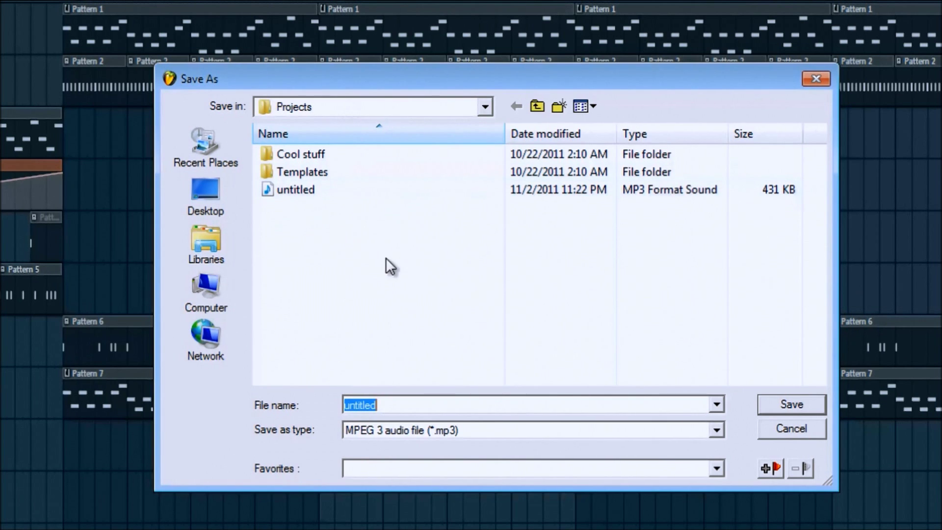
Save the MP3 export to the Desktop under the name music.mp3
click(209, 193)
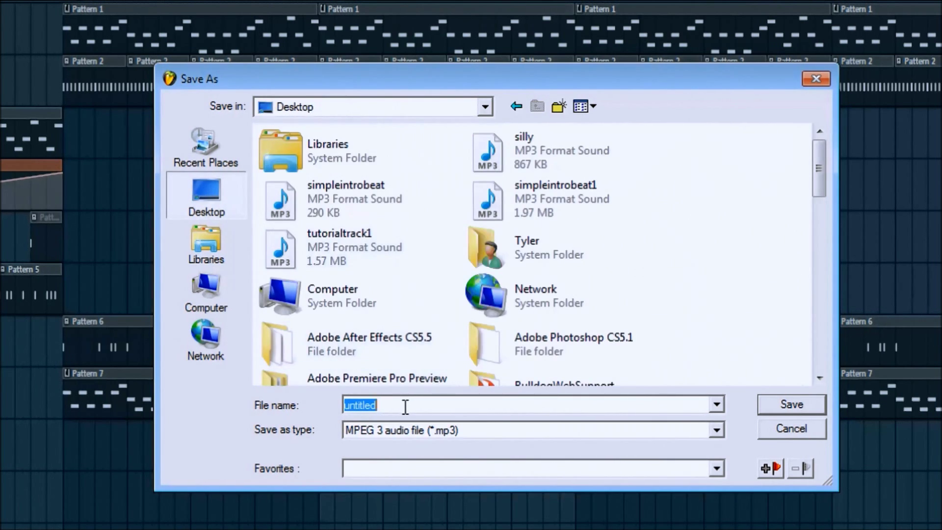
text(music)
click(785, 405)
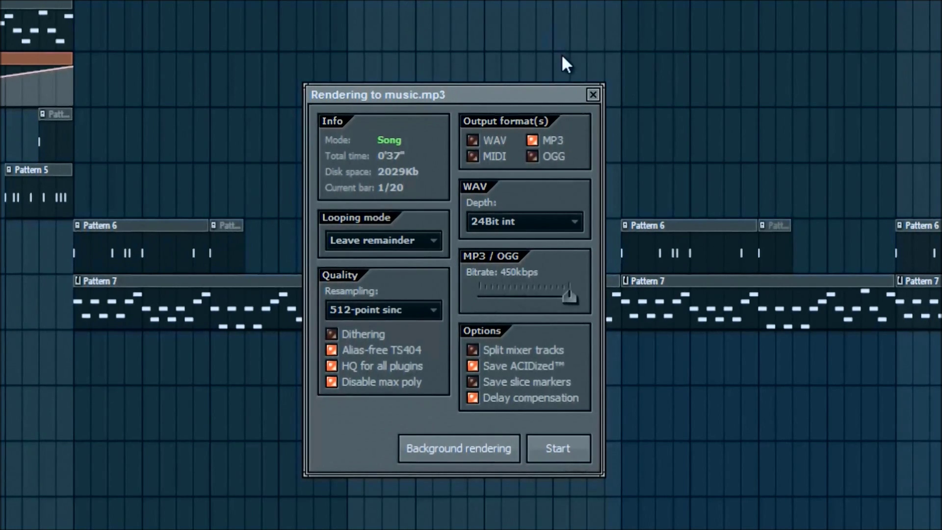
Start rendering the song to music.mp3
click(564, 449)
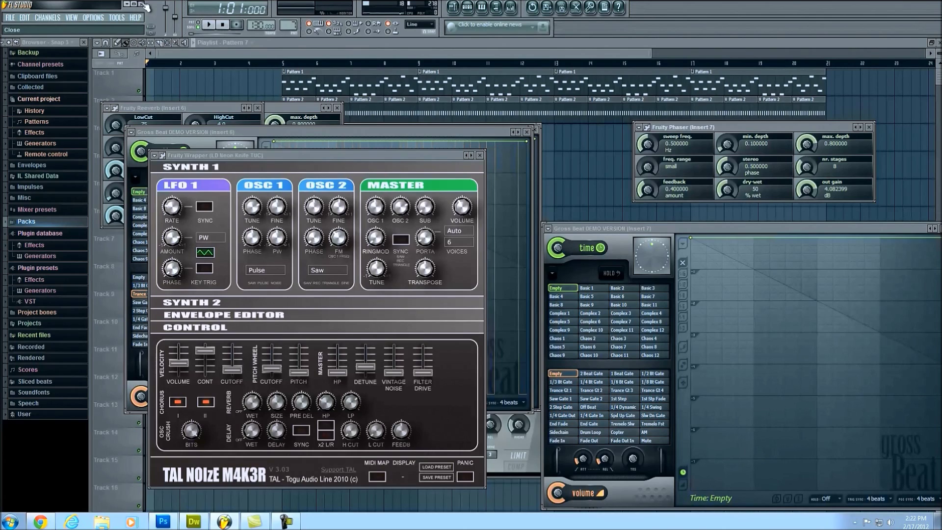
Close FL Studio and its purchase page, minimize Photoshop, and relaunch FL Studio 10
click(145, 6)
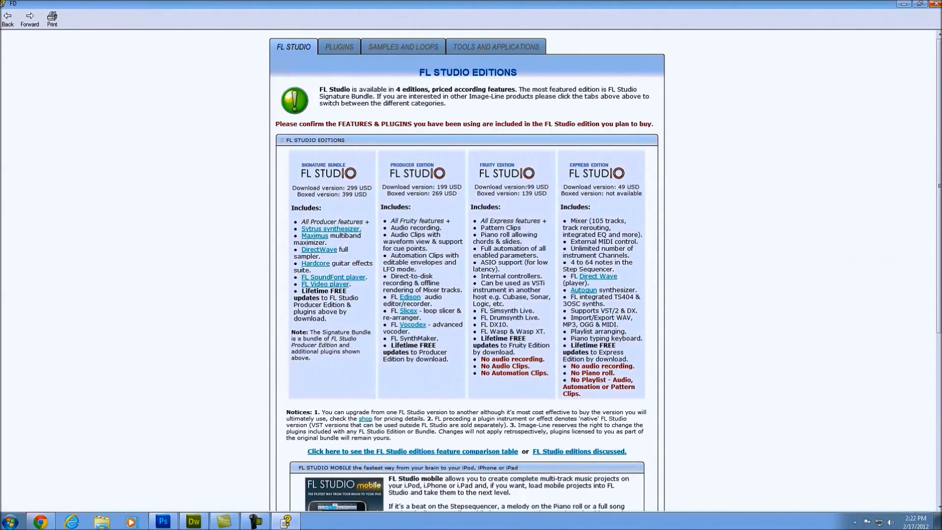
click(936, 4)
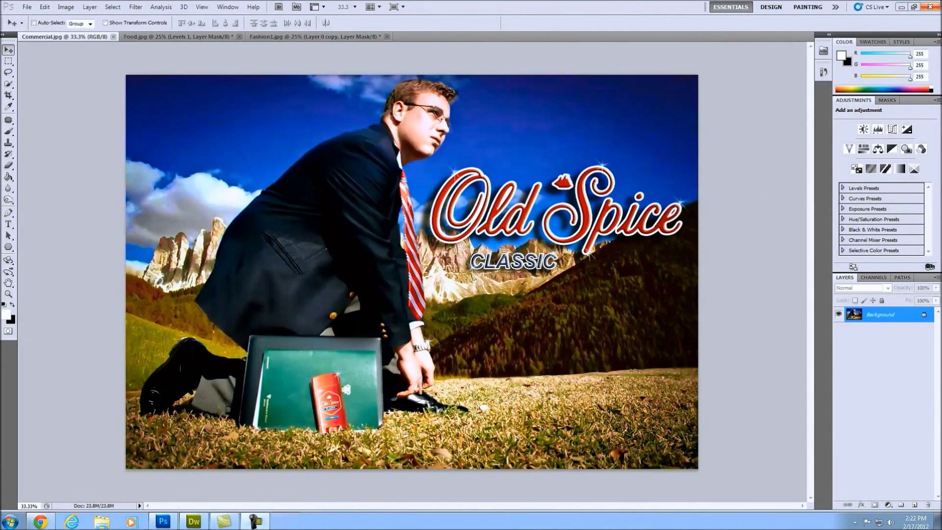
click(905, 6)
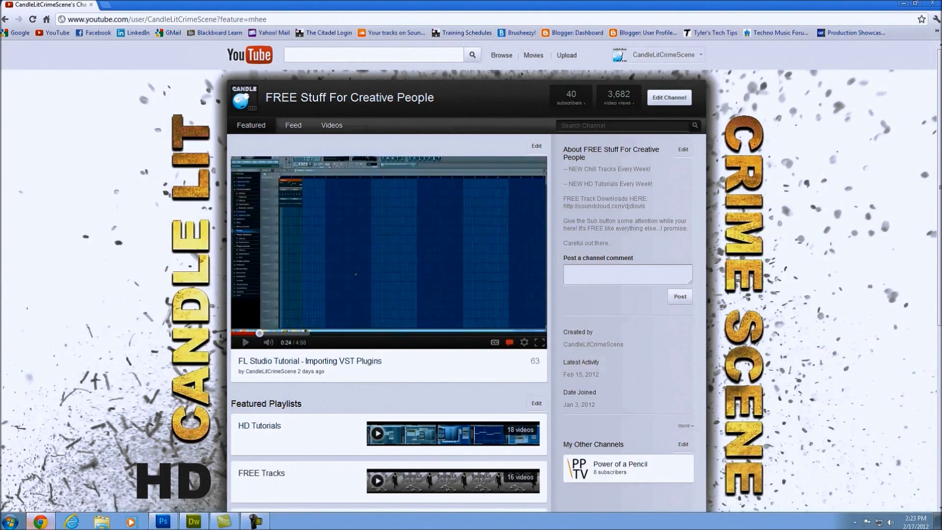
key(super)
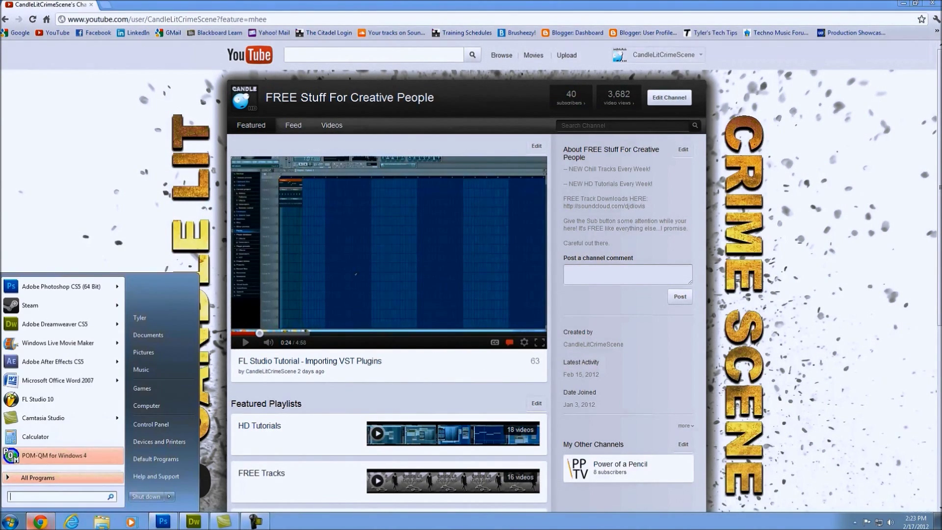
click(67, 403)
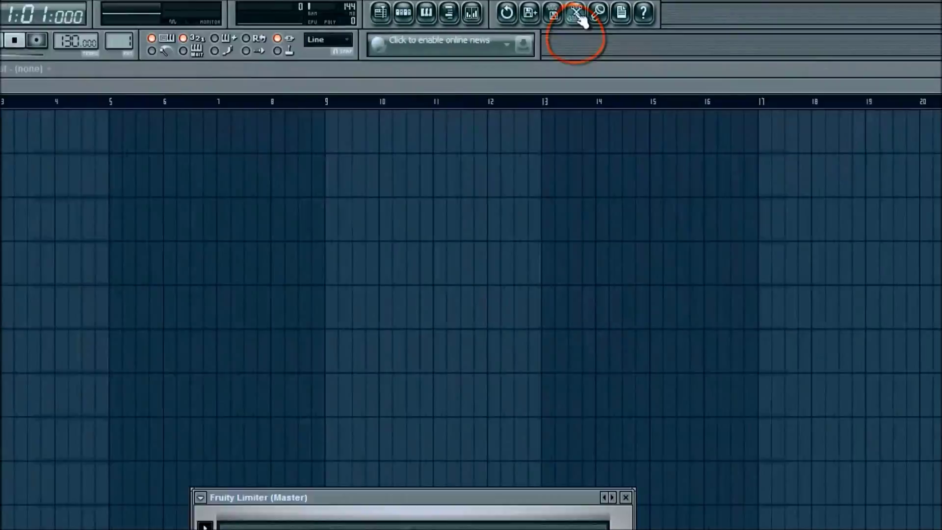
Open Edison and load the music MP3 from the Desktop into it
click(578, 15)
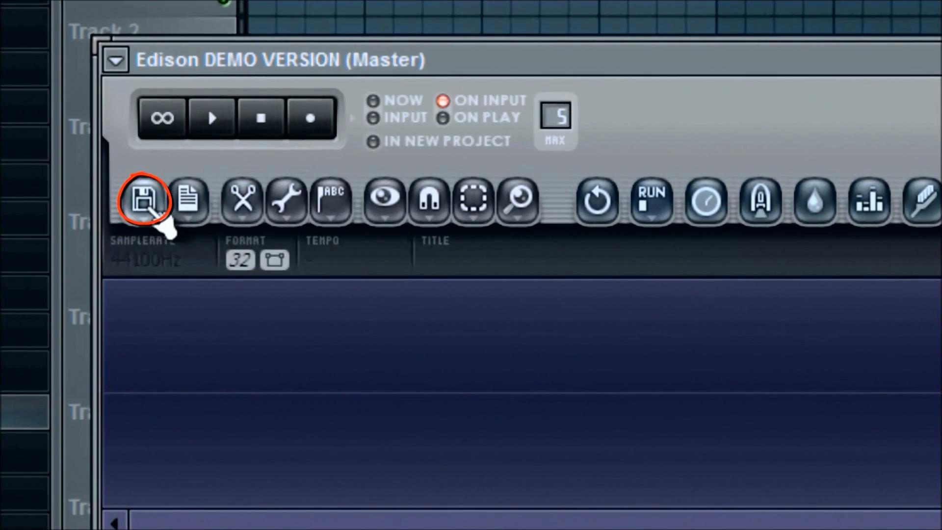
click(151, 203)
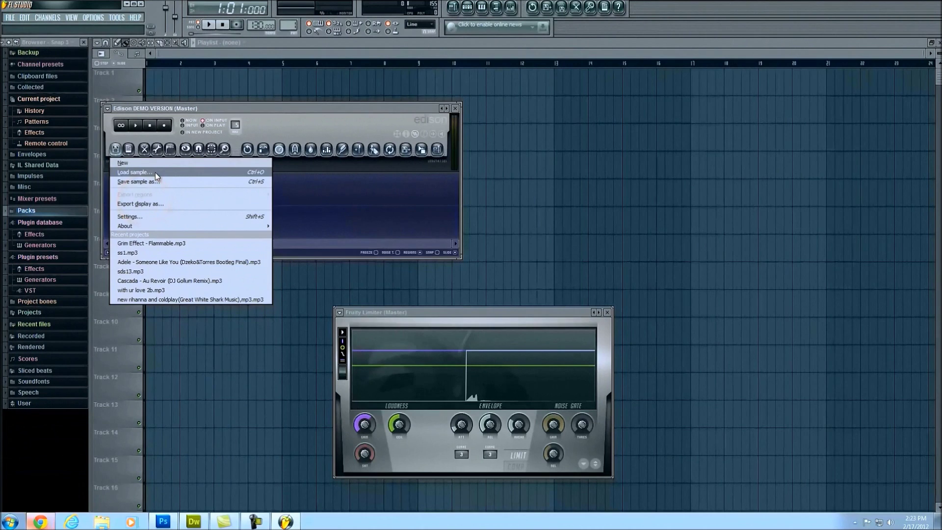
click(162, 179)
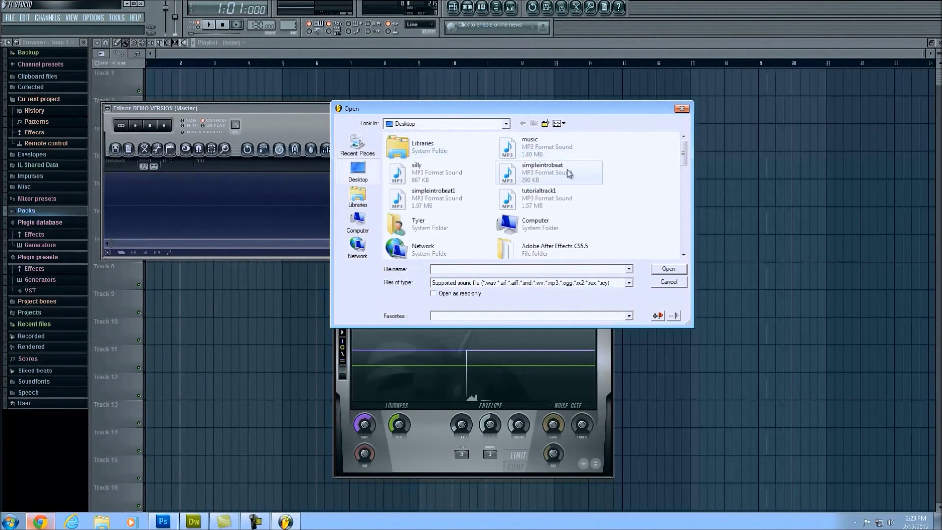
click(537, 148)
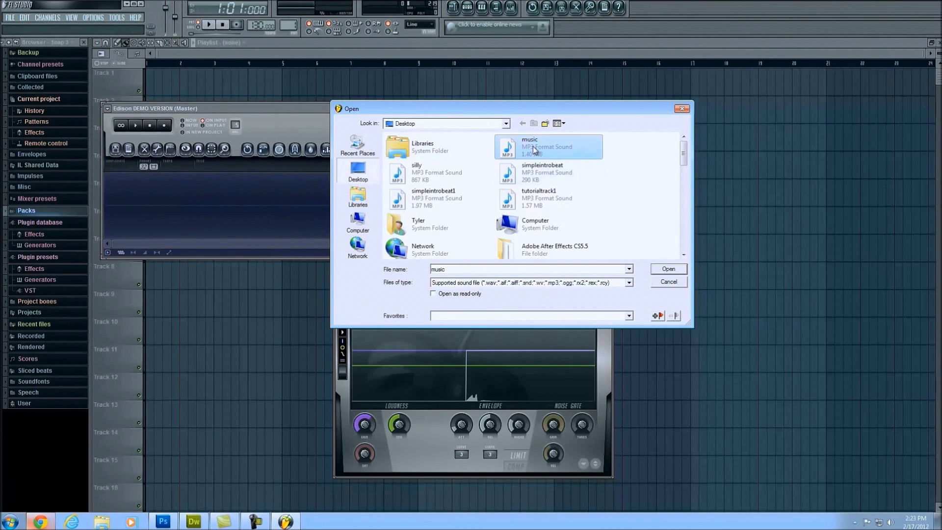
click(668, 269)
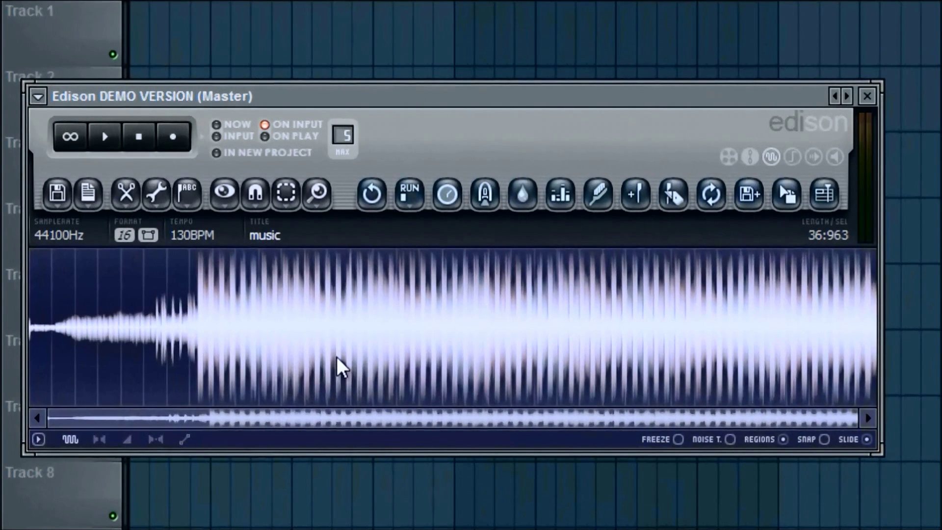
Select the full music waveform in Edison, from 0:000 to 36:963
drag(335, 356, 10, 360)
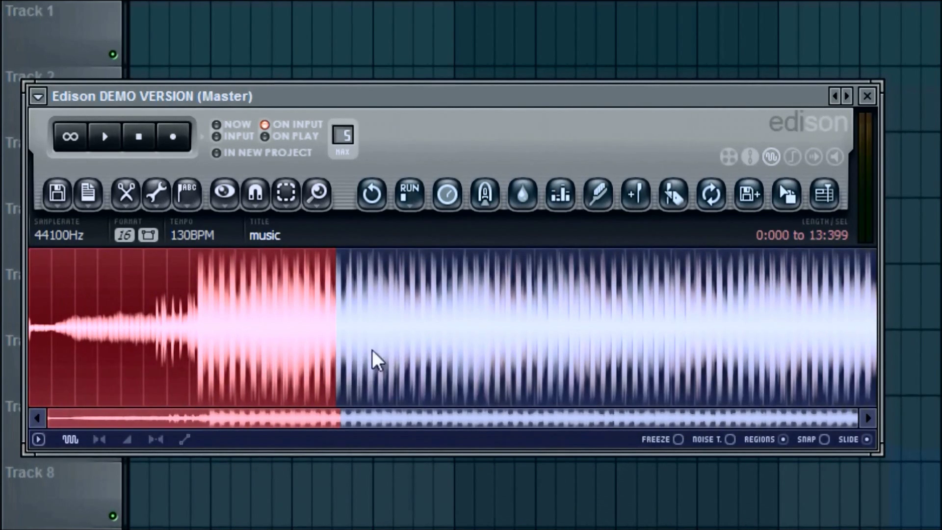
drag(364, 351, 934, 351)
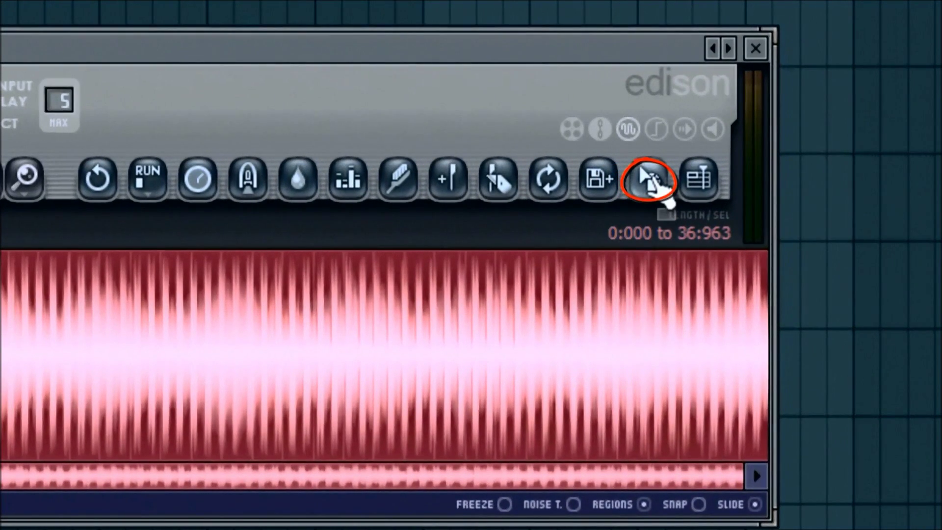
Drag the selected music audio from Edison onto Track 1, spanning bars 1 to 21
mouse_move(653, 182)
mouse_down()
mouse_move(655, 202)
mouse_move(651, 184)
mouse_move(704, 184)
mouse_move(518, 181)
mouse_up()
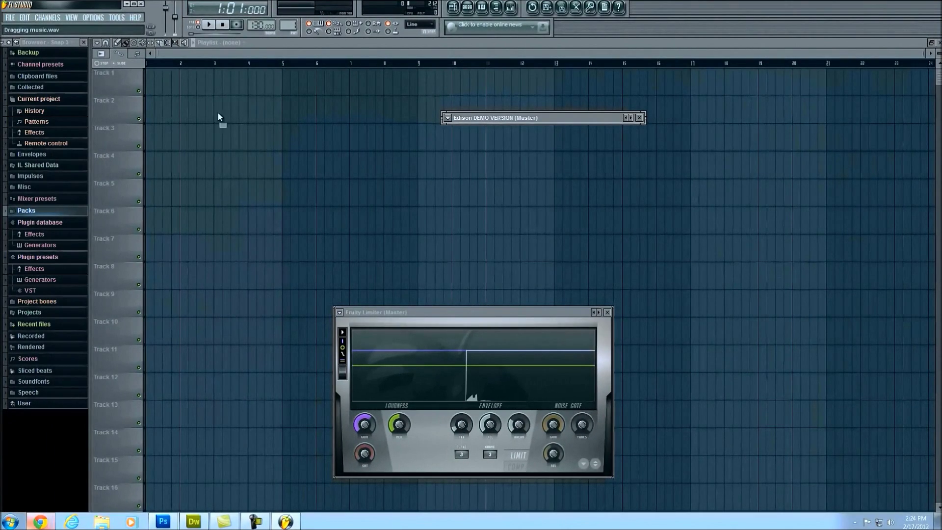
drag(154, 86, 149, 85)
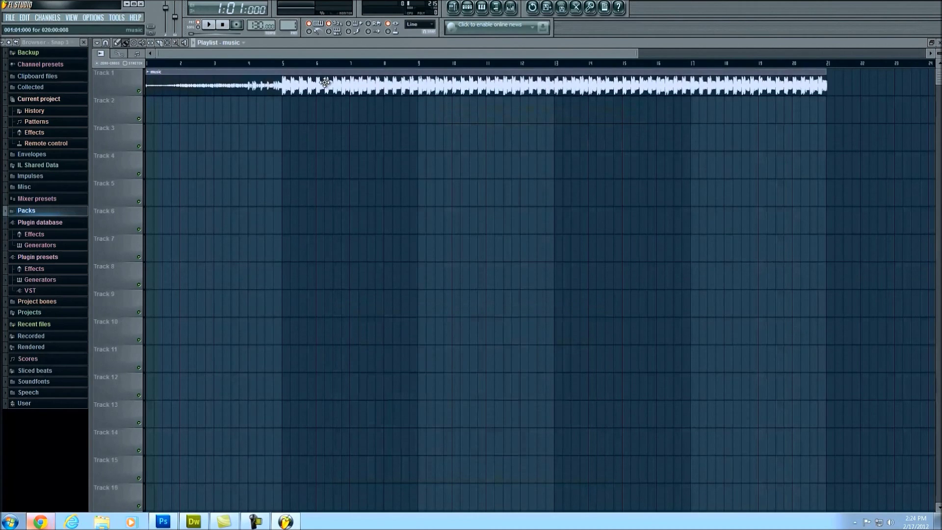
Switch to song mode, play the music clip from the start, then stop it
click(198, 27)
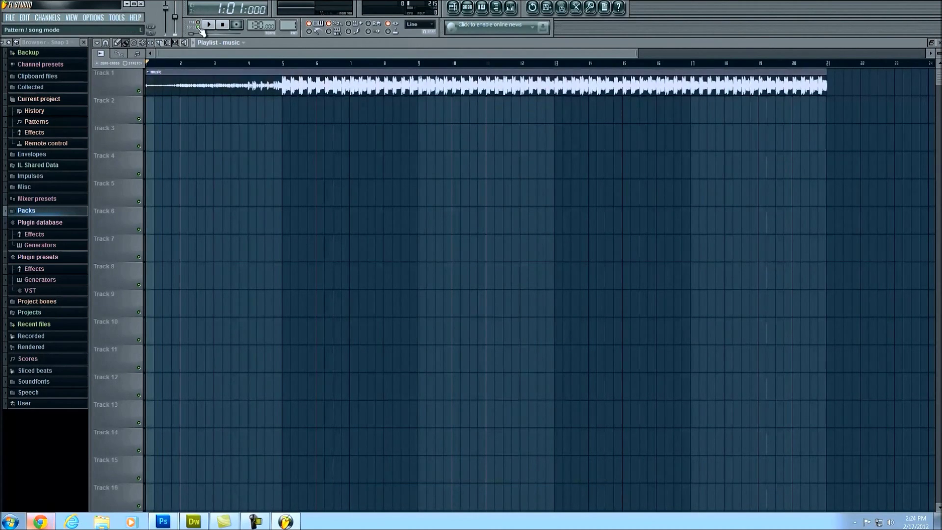
click(210, 25)
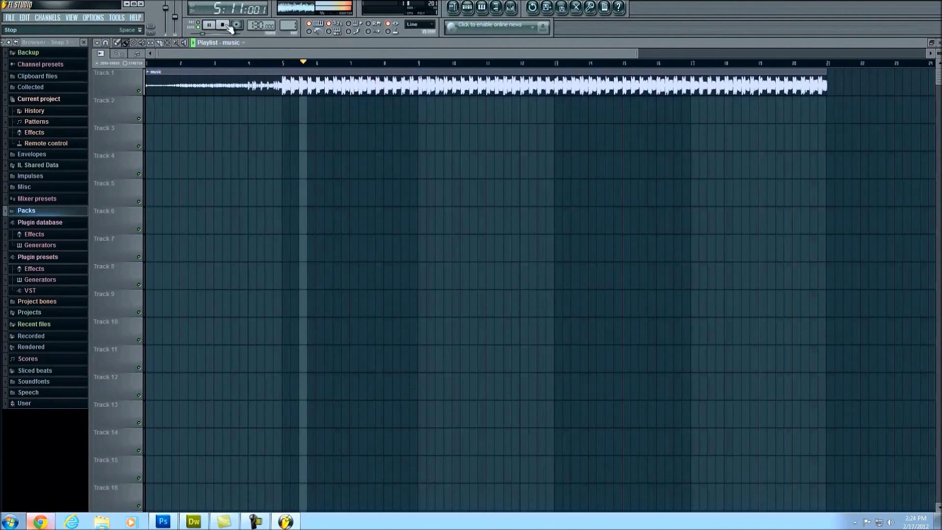
key(space)
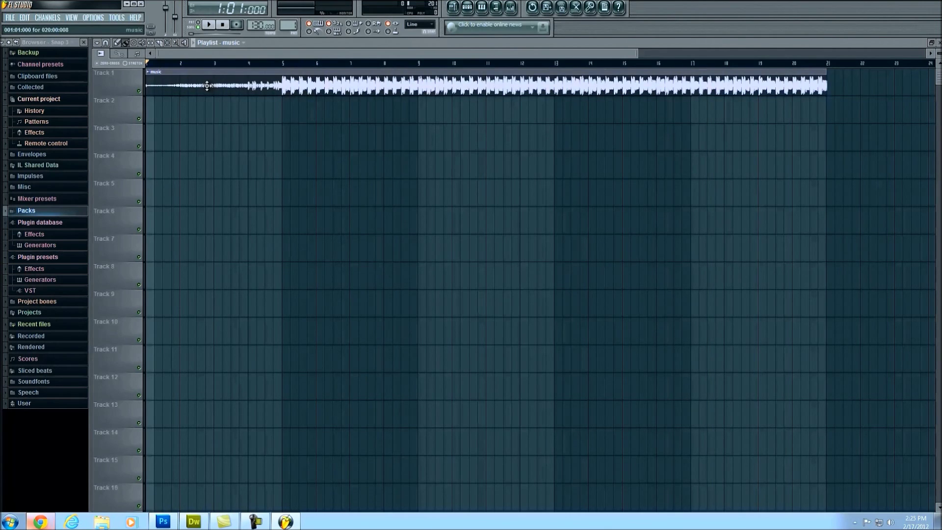
Slice the music clip at bar 5 and move the melody part to start at bar 9
click(159, 43)
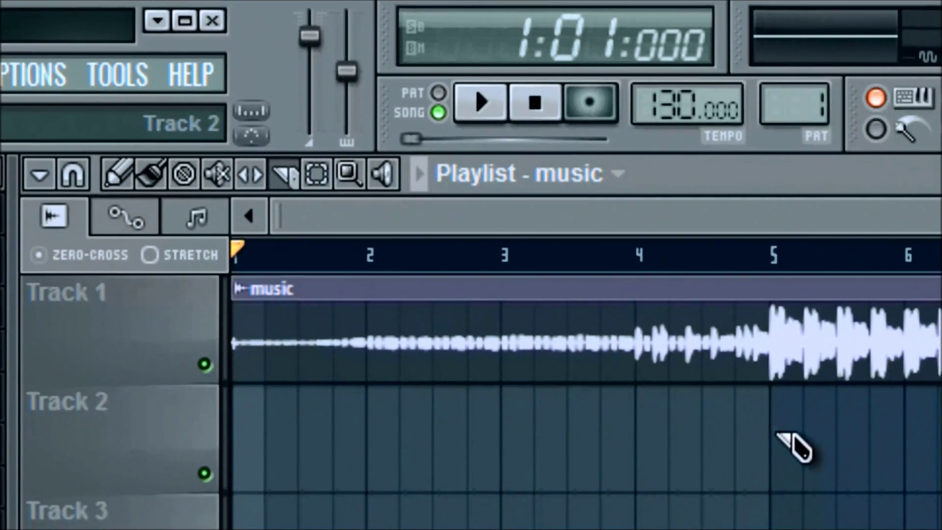
drag(872, 492, 879, 313)
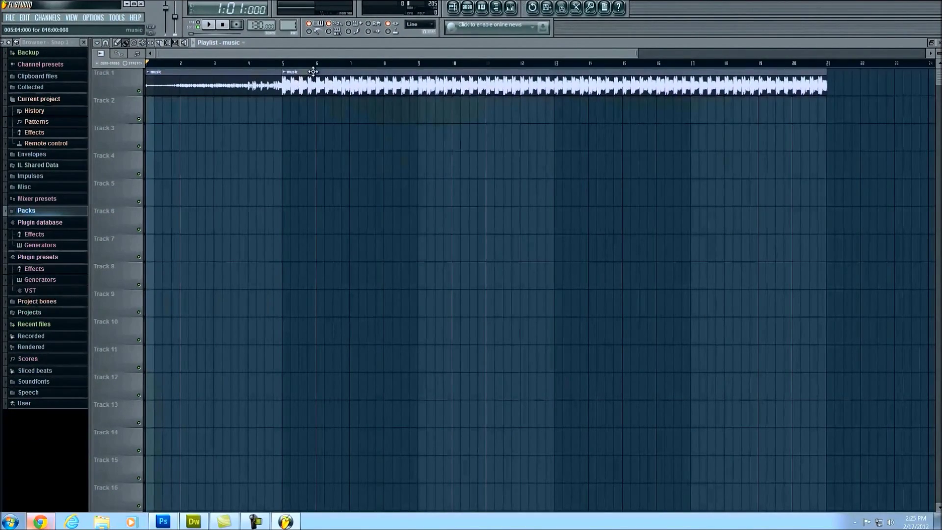
drag(313, 72, 444, 71)
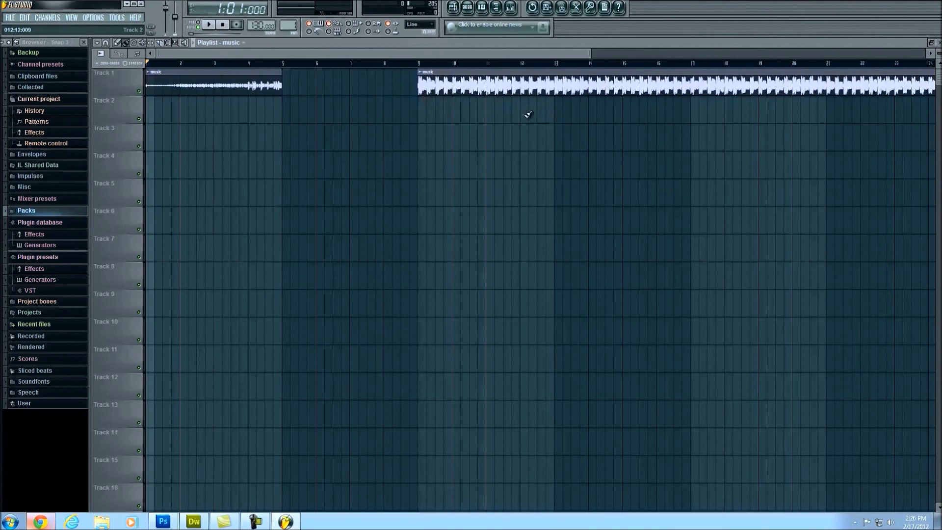
click(163, 43)
Cut the melody at bar 13, move the bar 9–13 piece to bar 7, and set the song position to bar 7
drag(553, 73, 553, 116)
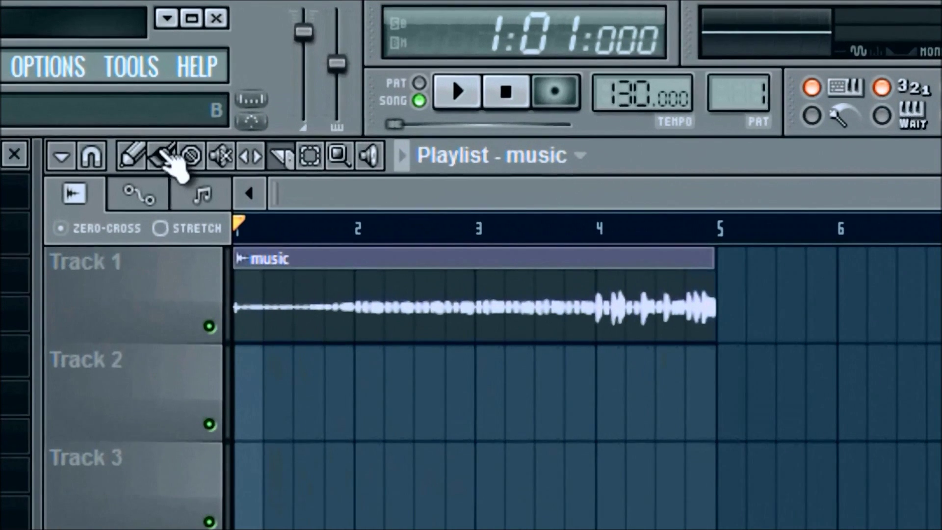
click(165, 152)
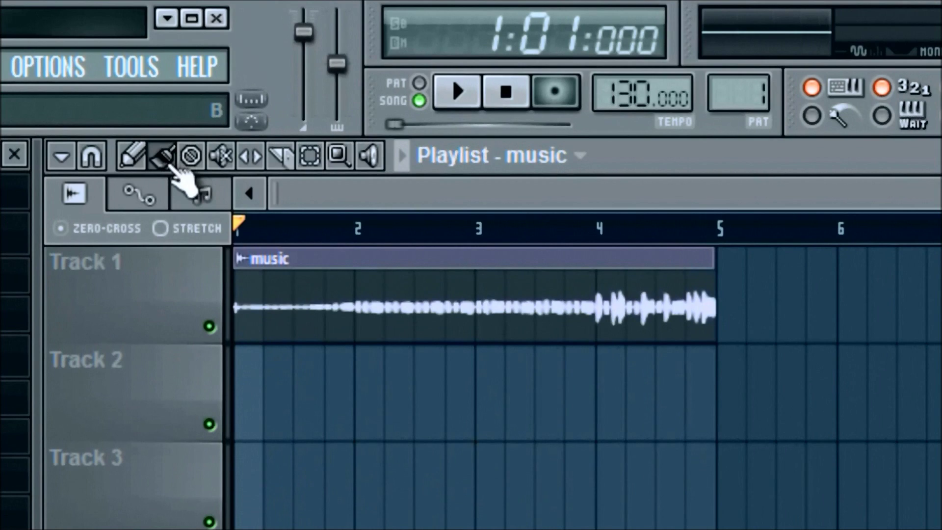
click(834, 196)
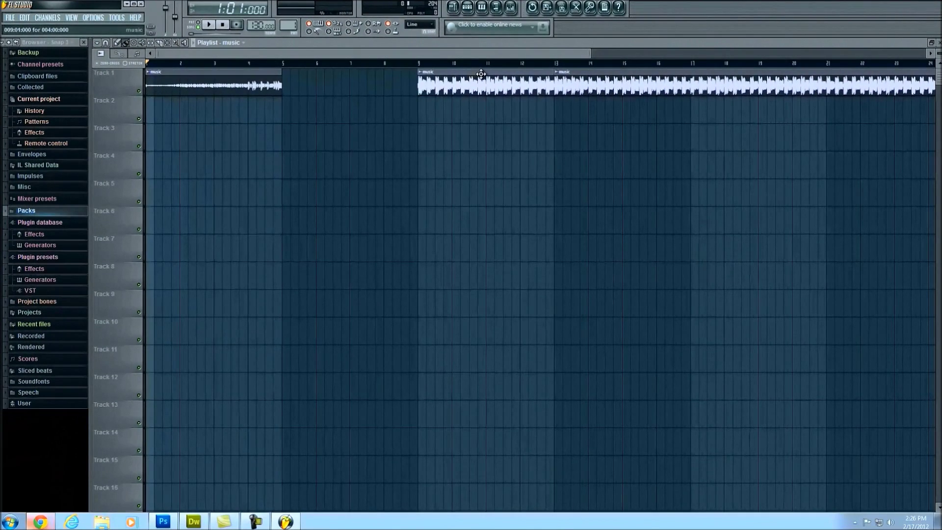
drag(480, 73, 403, 73)
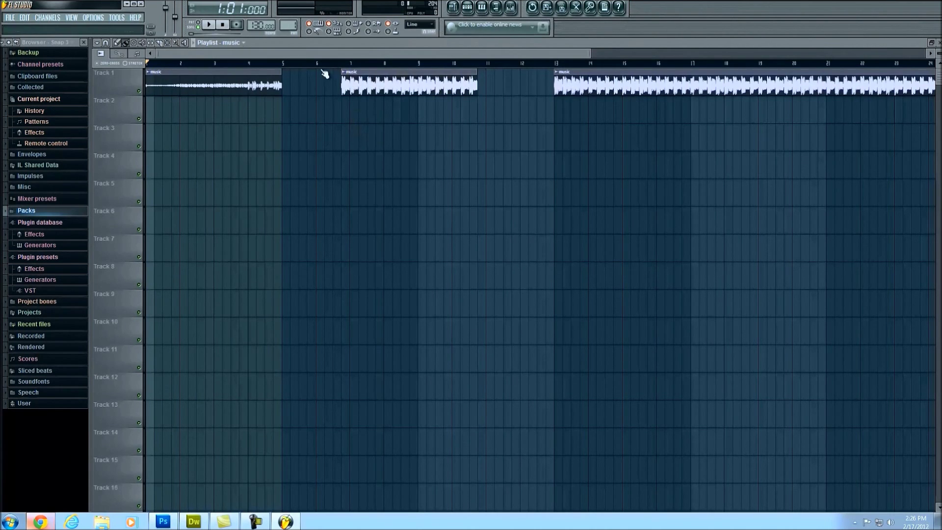
click(342, 66)
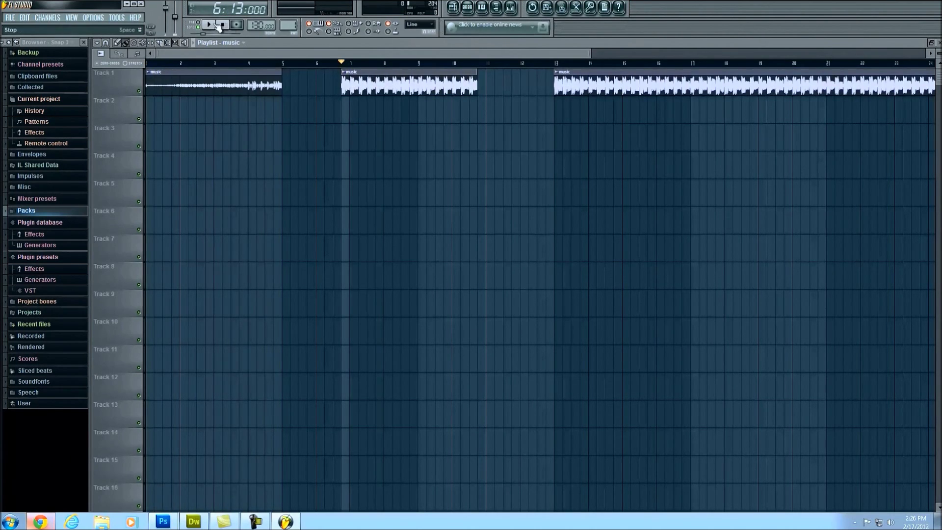